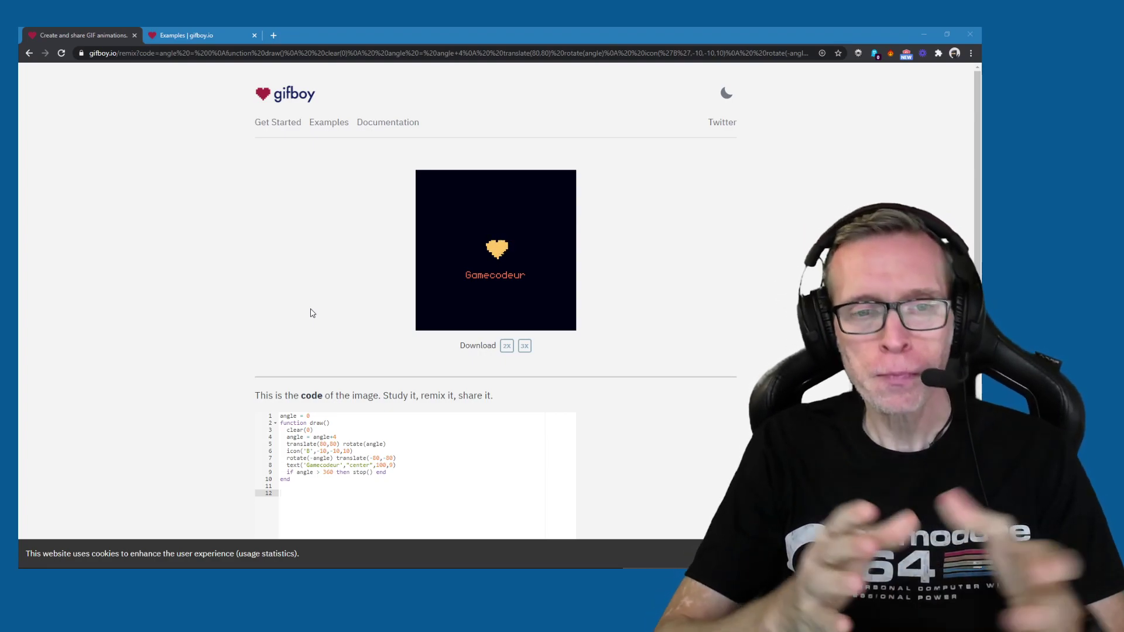
click(303, 430)
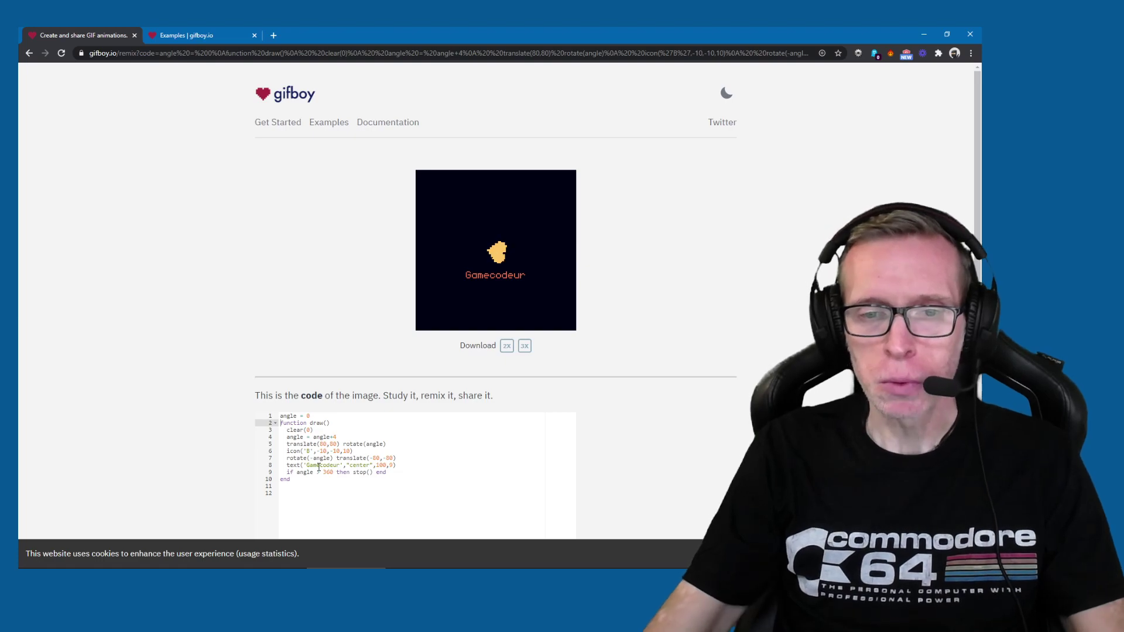
Export the GIF at 2X and save it as gifboy2x.gif in the Téléchargements folder
click(506, 347)
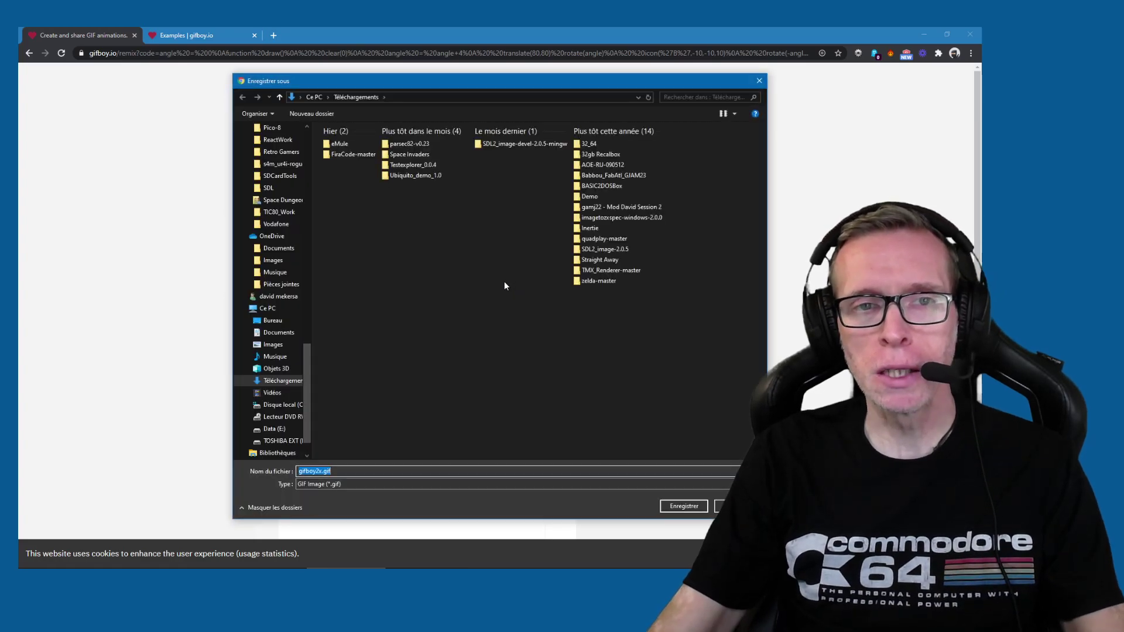
click(682, 506)
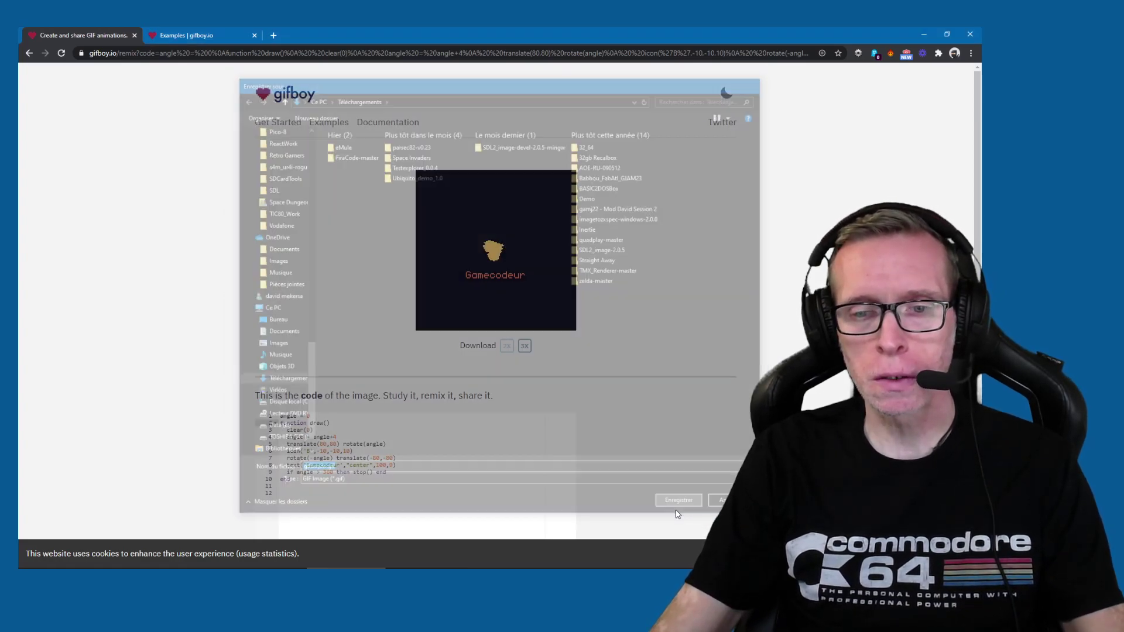
Play gifboy2x.gif from Chrome's download bar in Photos, then close the viewer
click(67, 556)
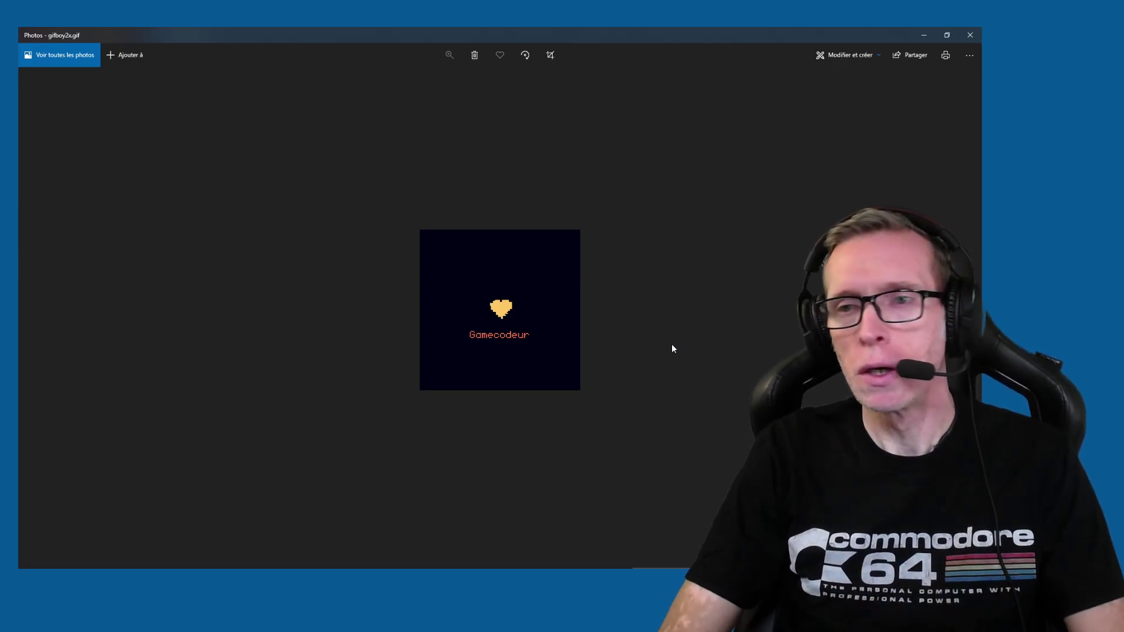
click(962, 32)
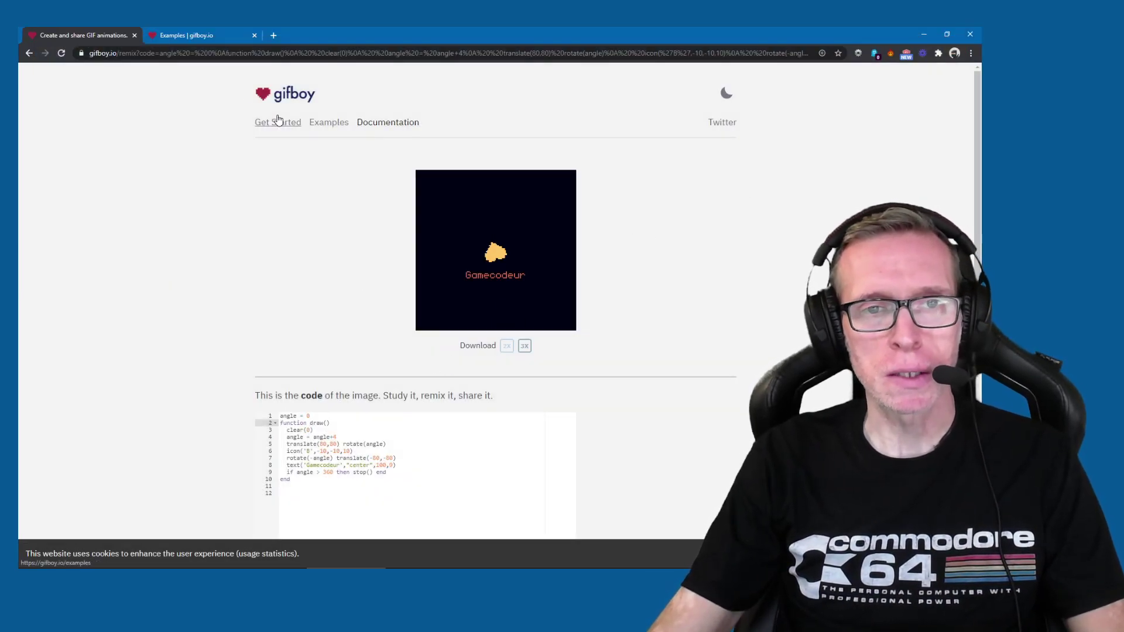
Scroll through the gifboy Examples page to look over the sample animations
click(216, 34)
scroll(335, 203, up, 10)
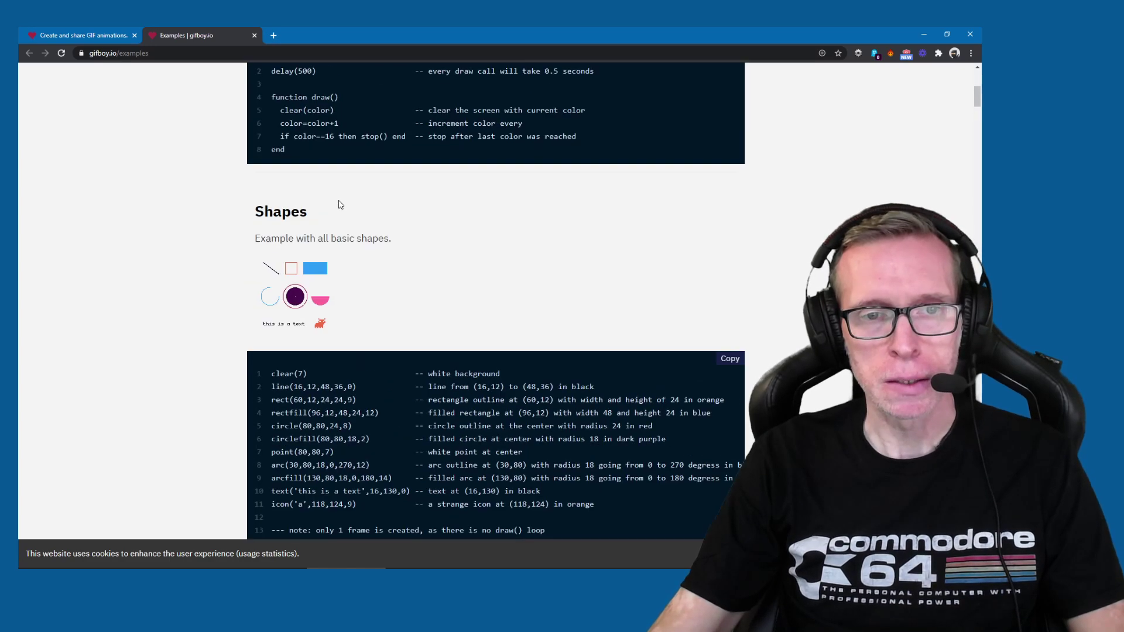
scroll(345, 203, up, 10)
scroll(347, 208, down, 5)
scroll(347, 208, up, 3)
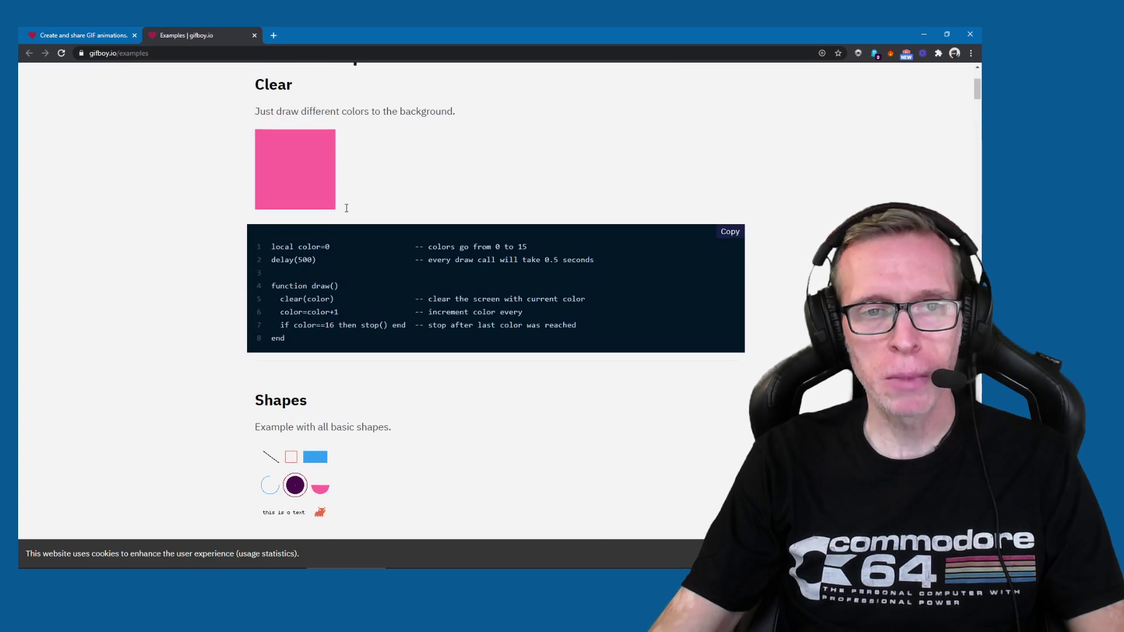
scroll(348, 210, up, 3)
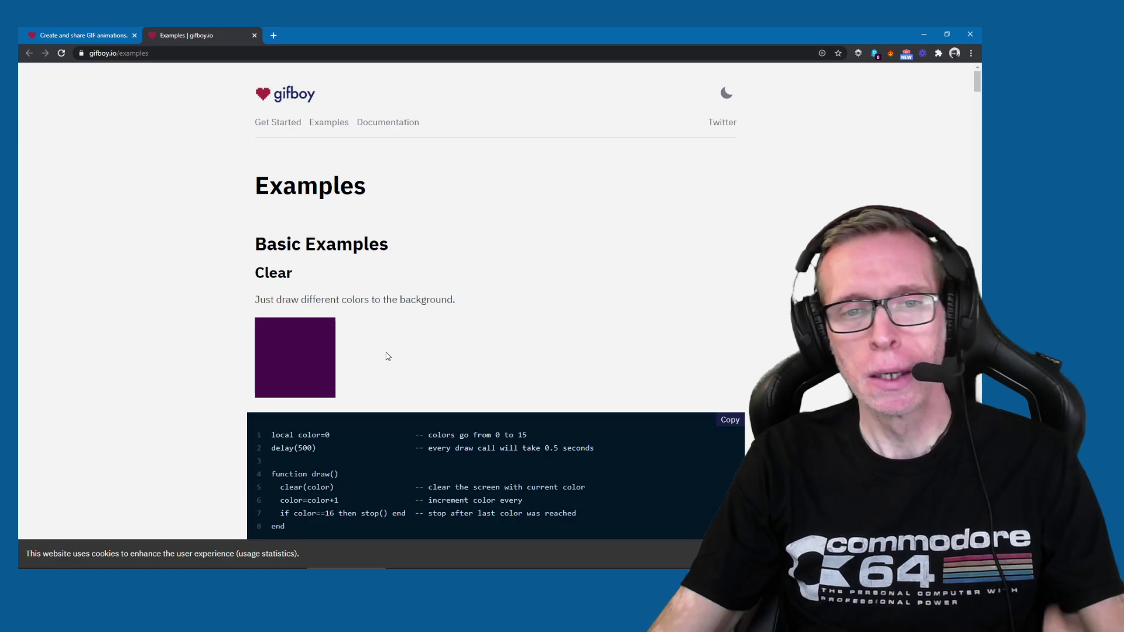
scroll(387, 356, down, 3)
scroll(383, 358, down, 2)
scroll(383, 358, down, 4)
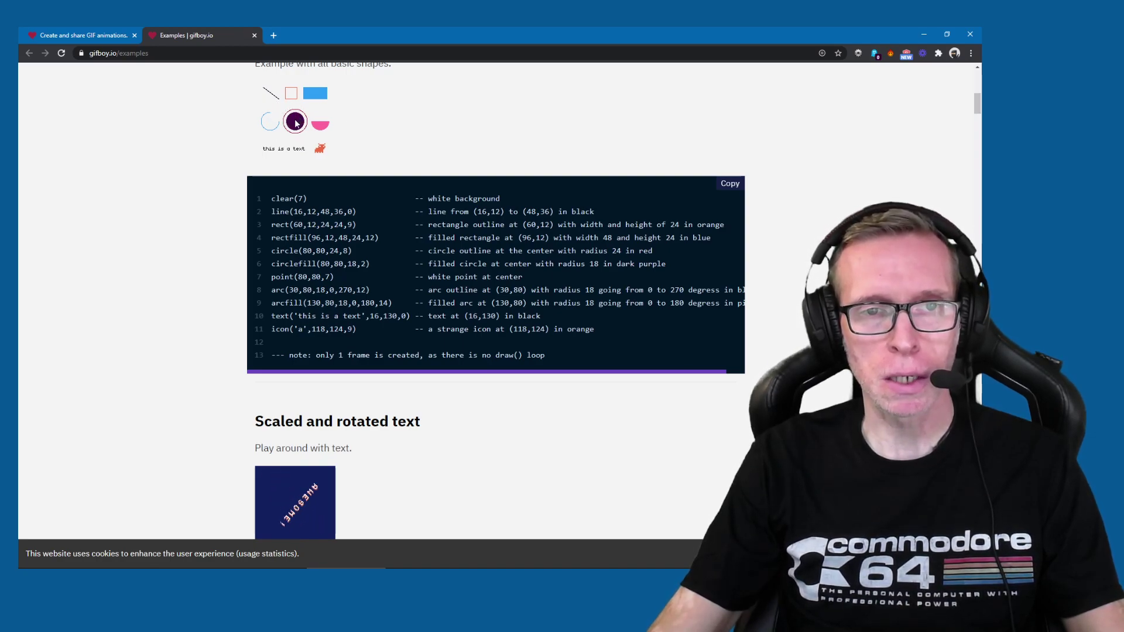
scroll(378, 271, down, 3)
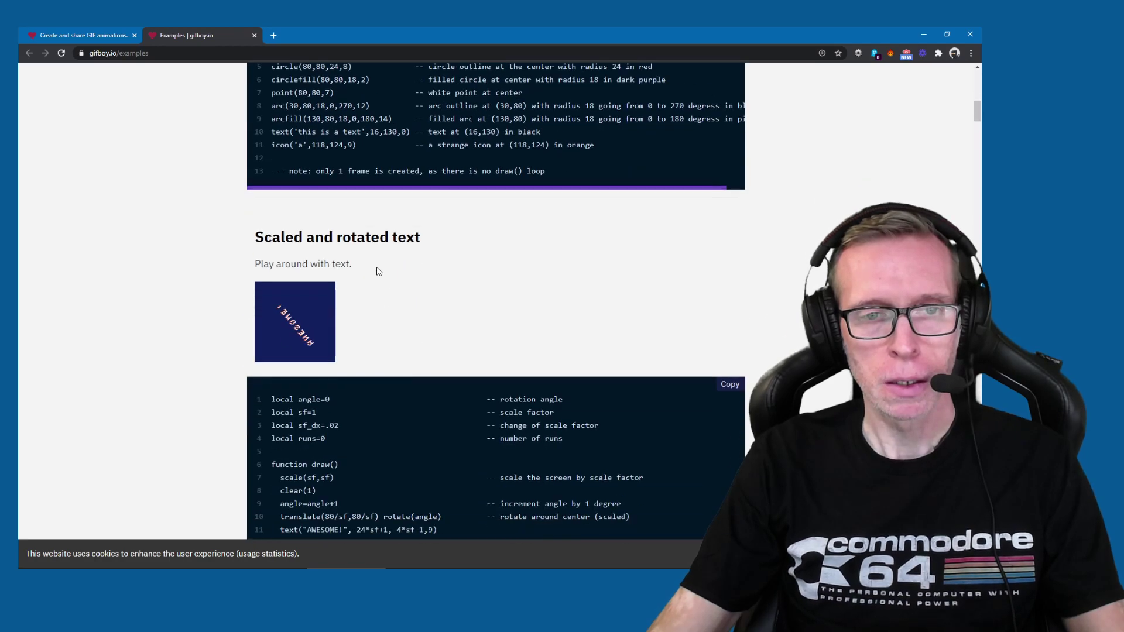
scroll(291, 332, down, 3)
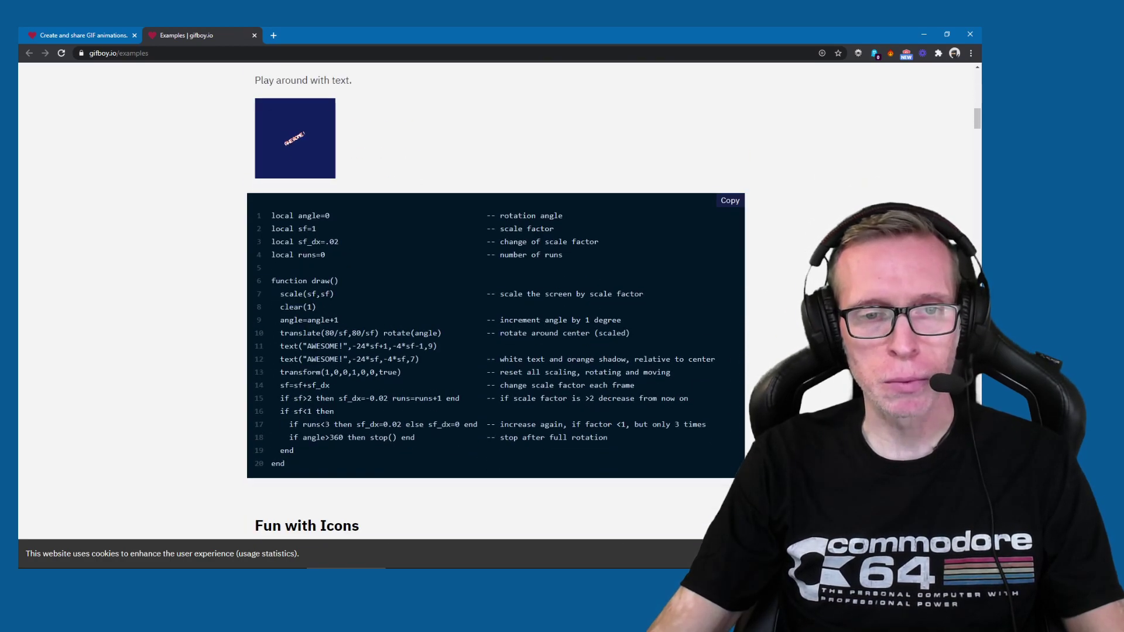
scroll(345, 292, down, 3)
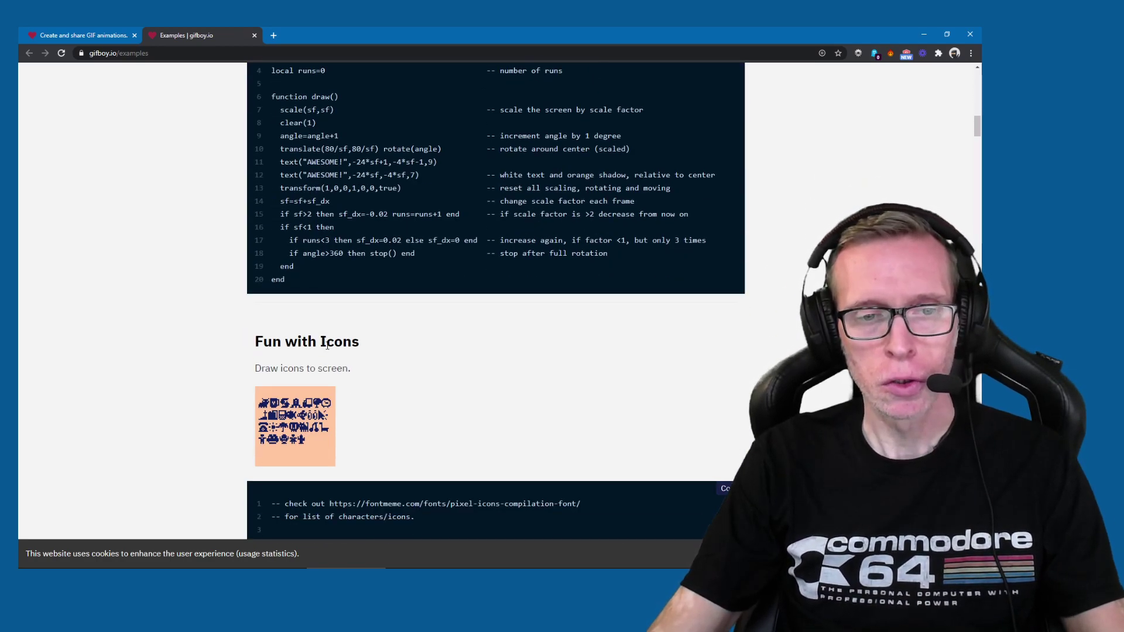
scroll(345, 292, down, 3)
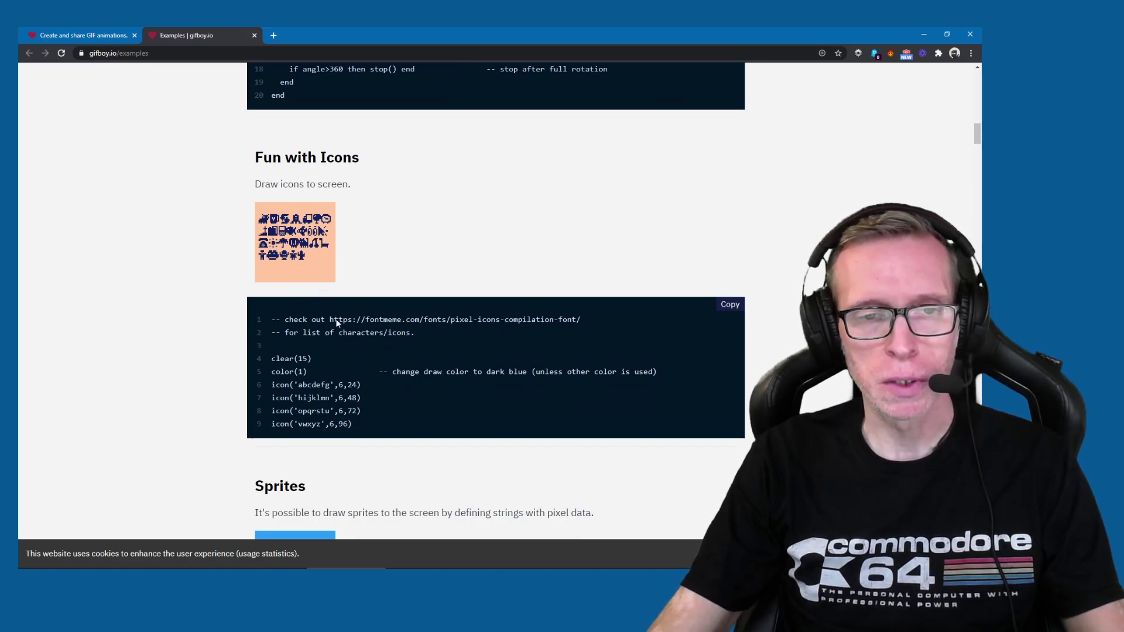
scroll(339, 341, down, 3)
scroll(310, 404, down, 3)
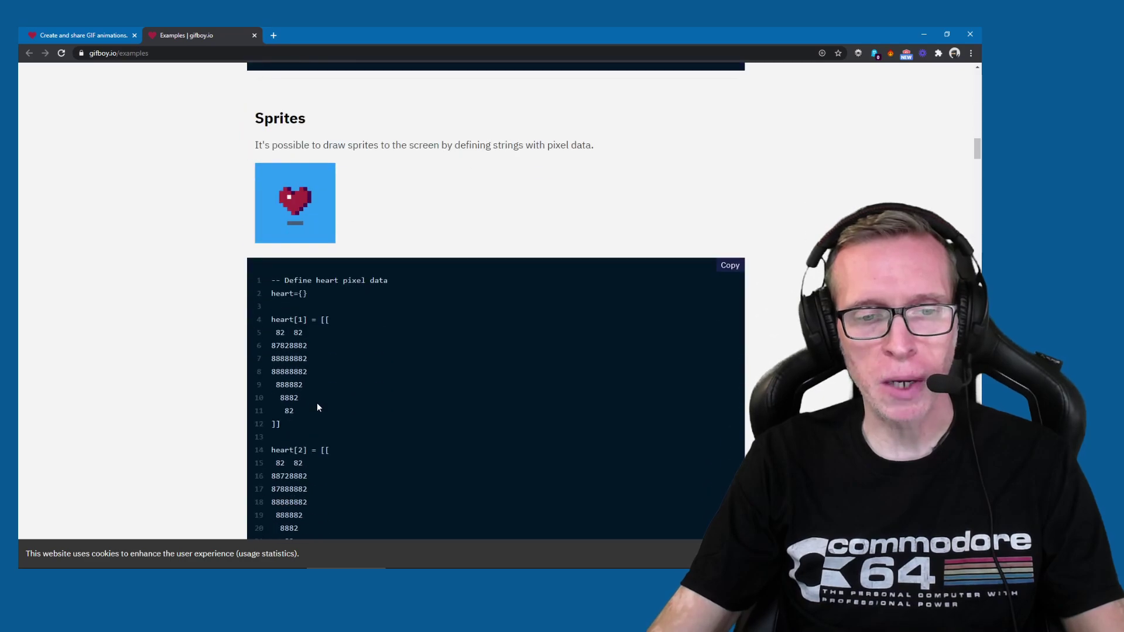
scroll(310, 402, down, 3)
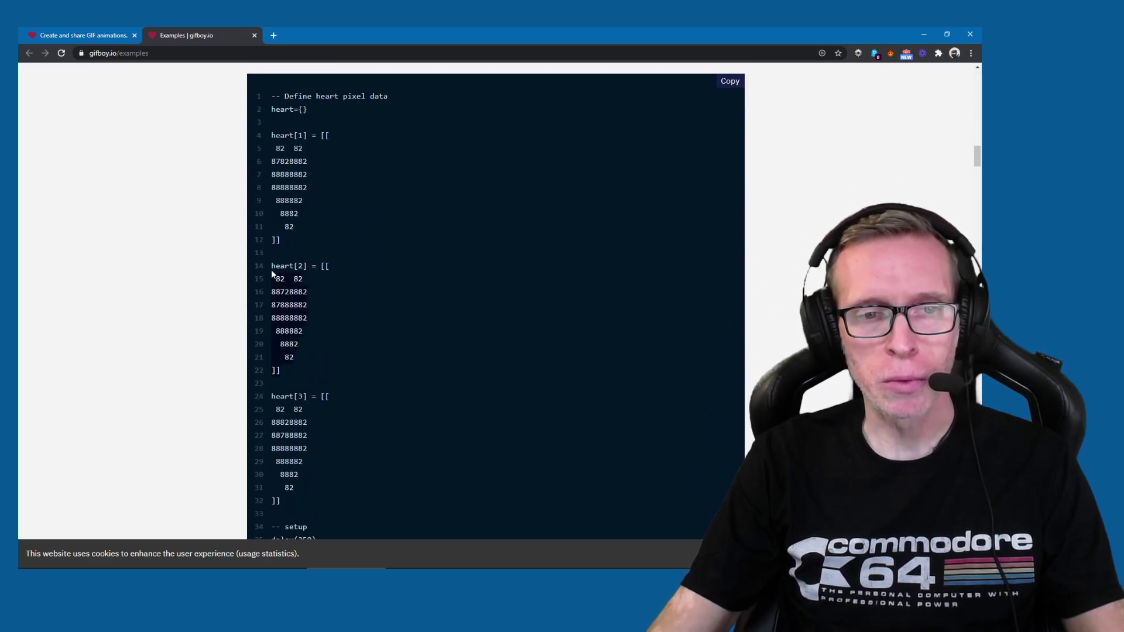
Highlight the heart[2] sprite definition line and keep reading down the example code
drag(254, 279, 271, 268)
scroll(326, 356, down, 6)
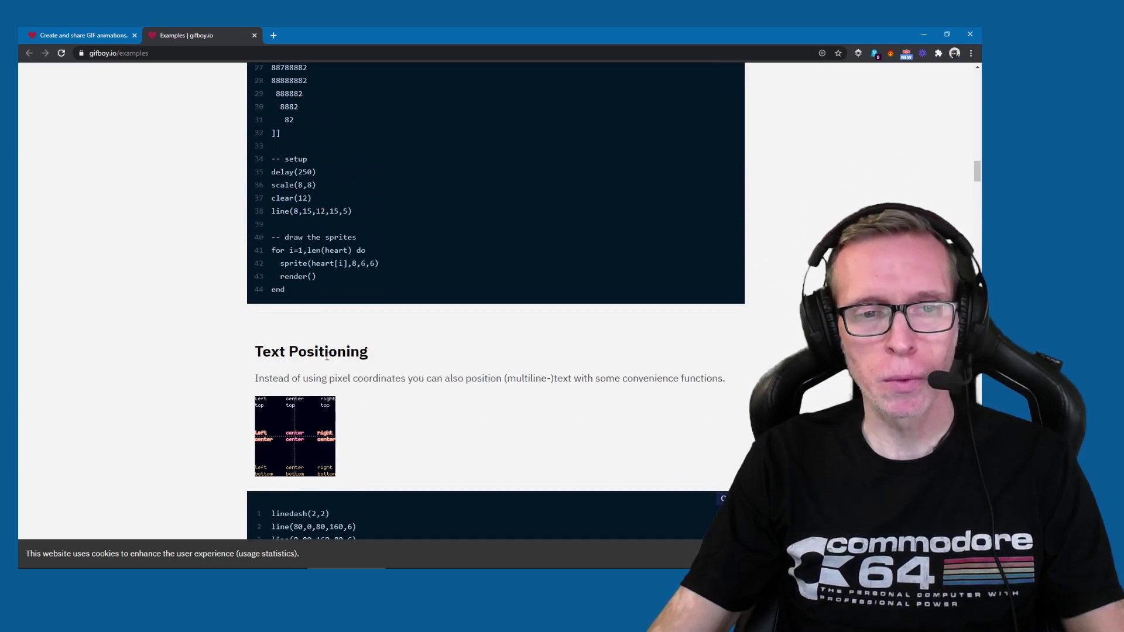
scroll(326, 356, down, 3)
scroll(362, 392, down, 3)
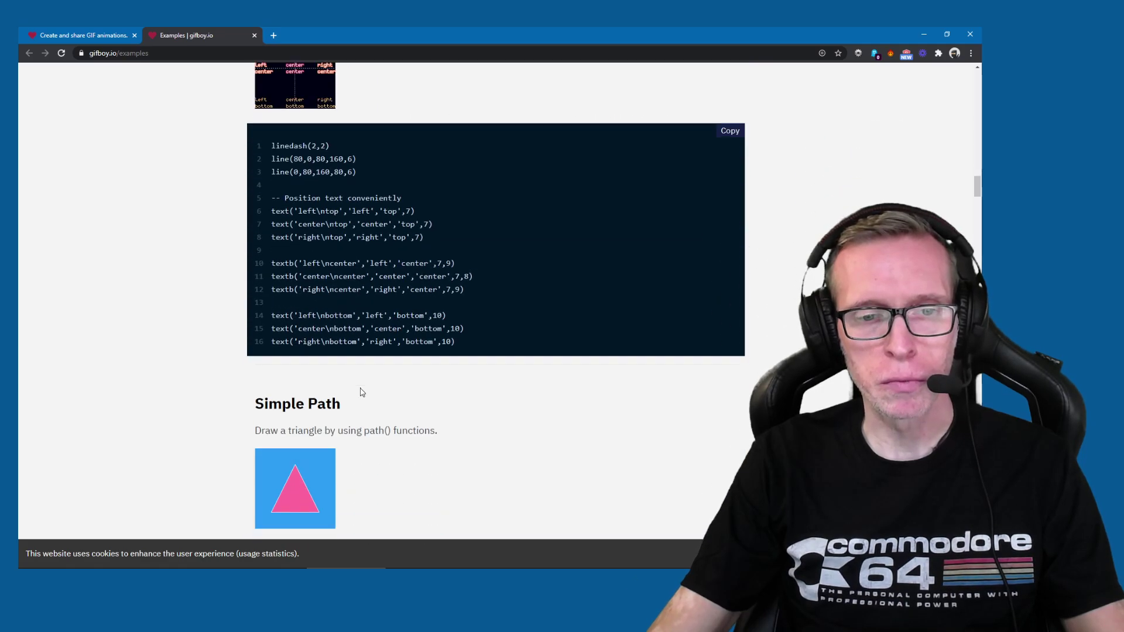
scroll(345, 382, down, 6)
scroll(345, 364, down, 7)
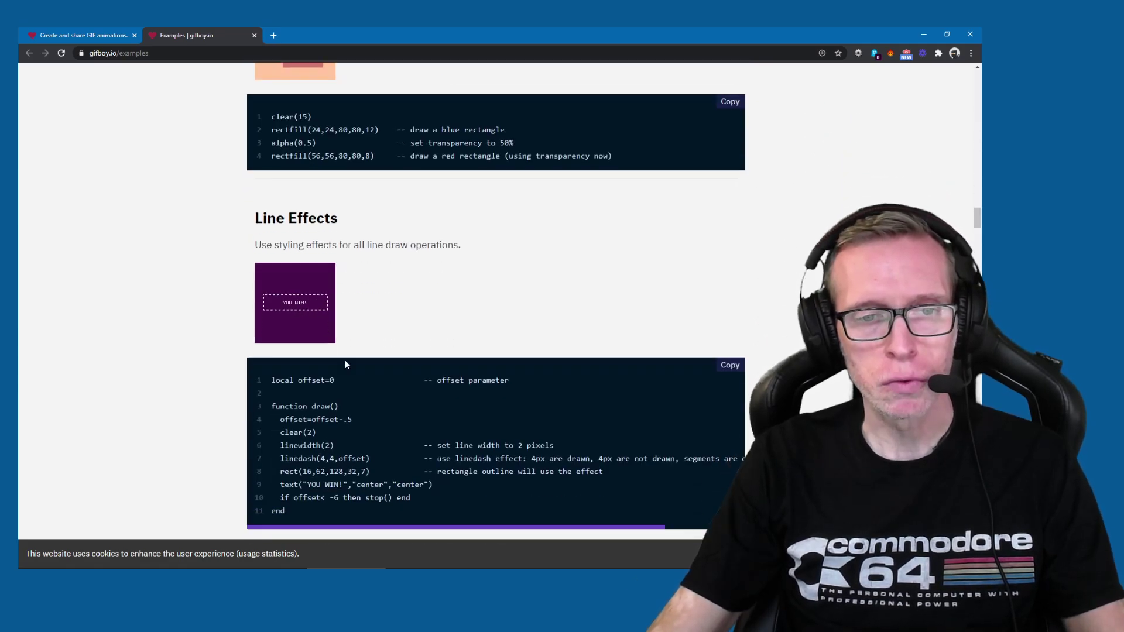
scroll(346, 364, down, 10)
scroll(345, 364, down, 3)
scroll(347, 364, down, 6)
scroll(347, 365, down, 5)
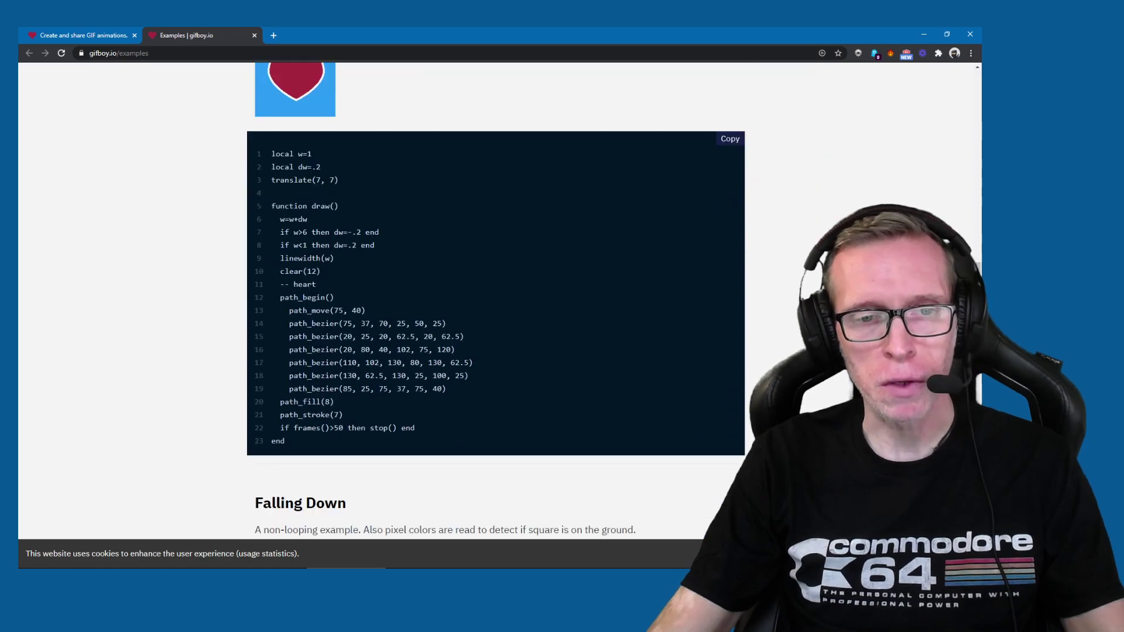
scroll(347, 365, down, 8)
scroll(346, 366, down, 6)
scroll(346, 365, down, 10)
scroll(346, 365, up, 8)
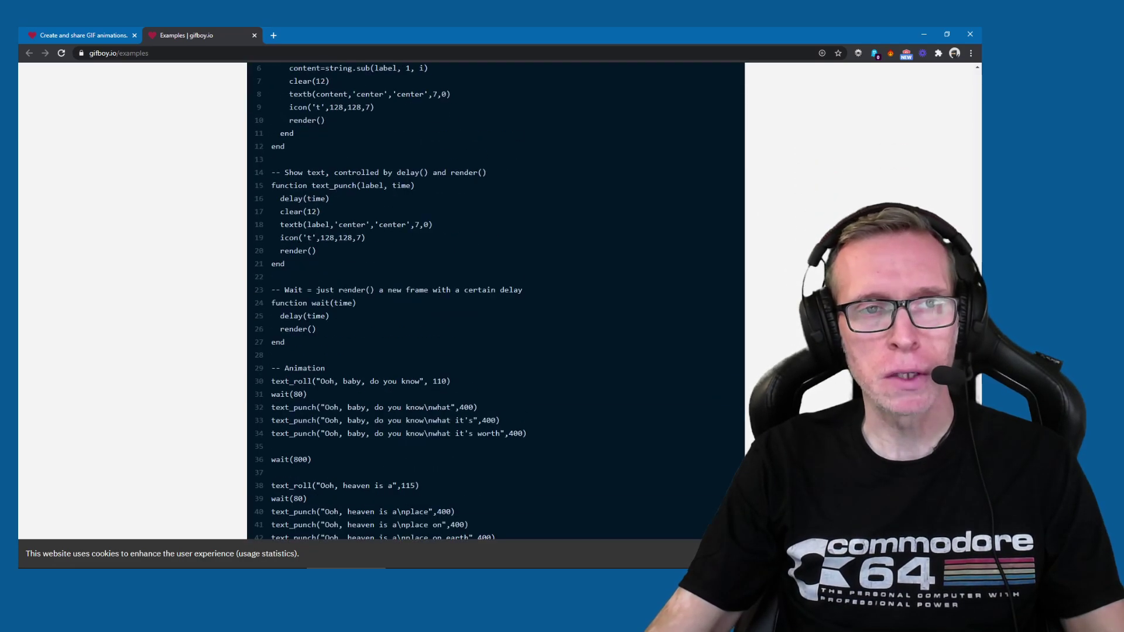
scroll(347, 365, up, 6)
From the heart remix page, open Documentation in a new tab and scroll through it
click(138, 30)
right_click(379, 128)
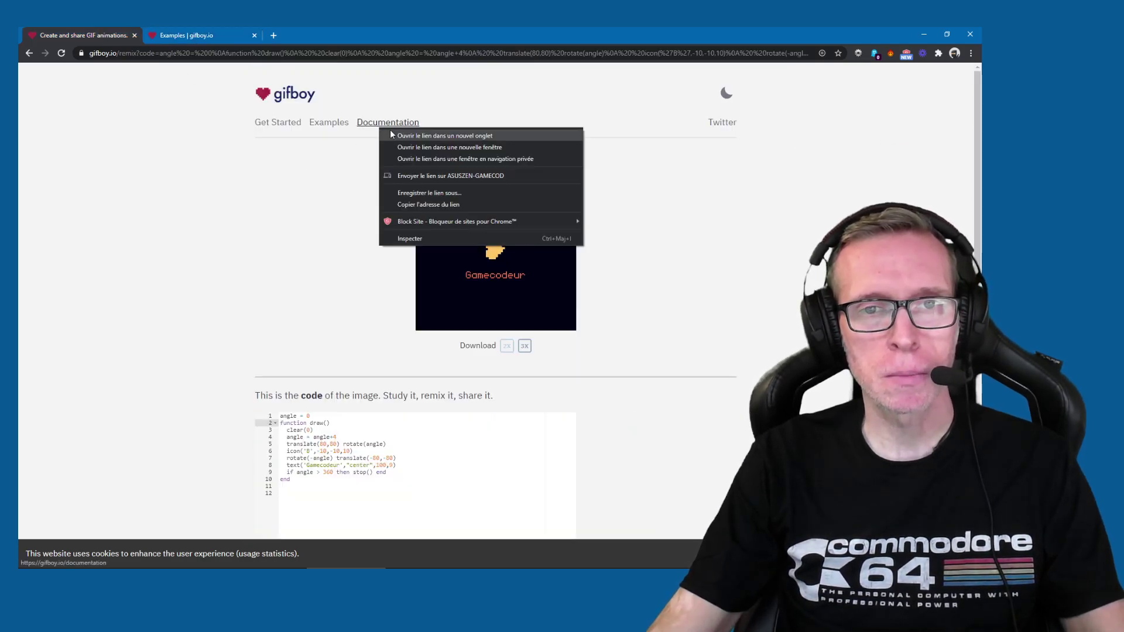
click(403, 137)
click(321, 32)
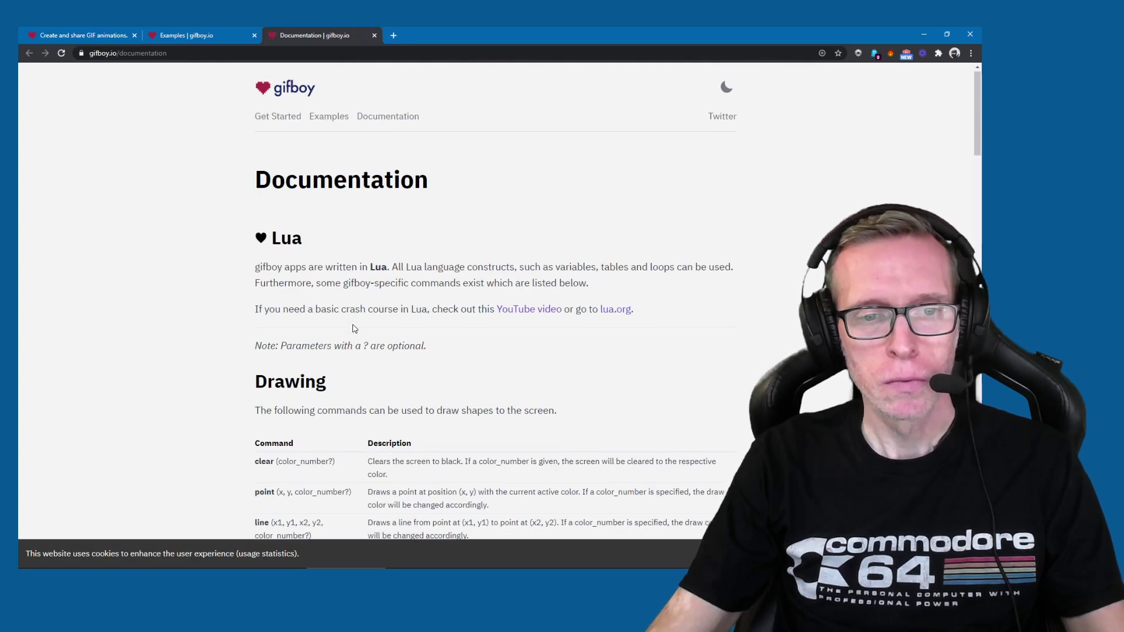
scroll(359, 328, down, 10)
scroll(357, 325, down, 6)
scroll(357, 325, down, 15)
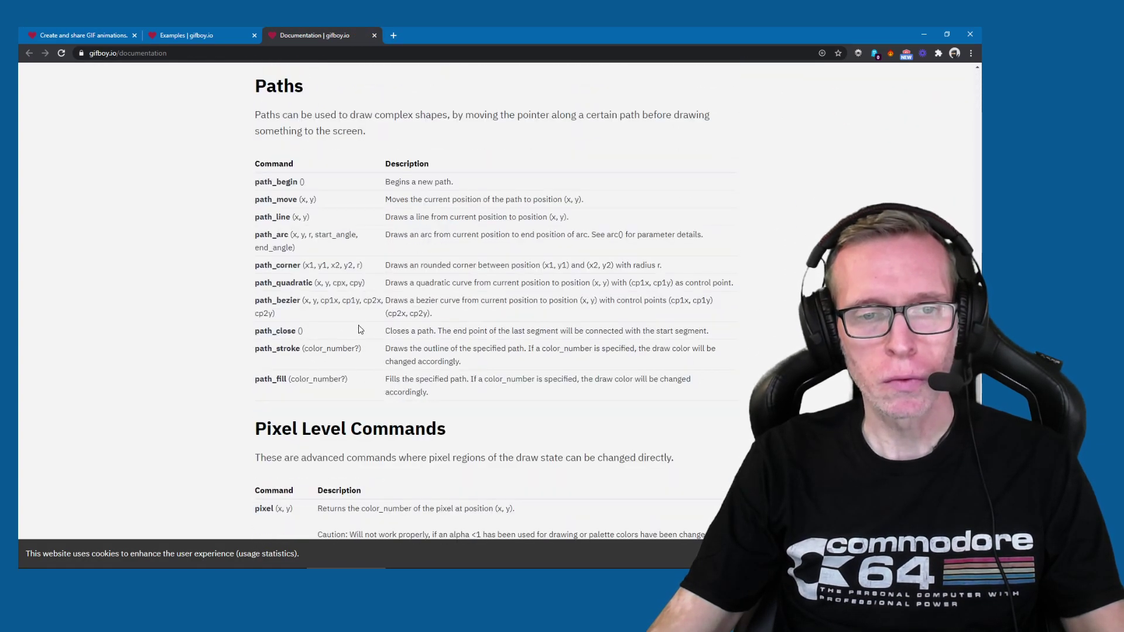
scroll(360, 319, up, 20)
click(119, 32)
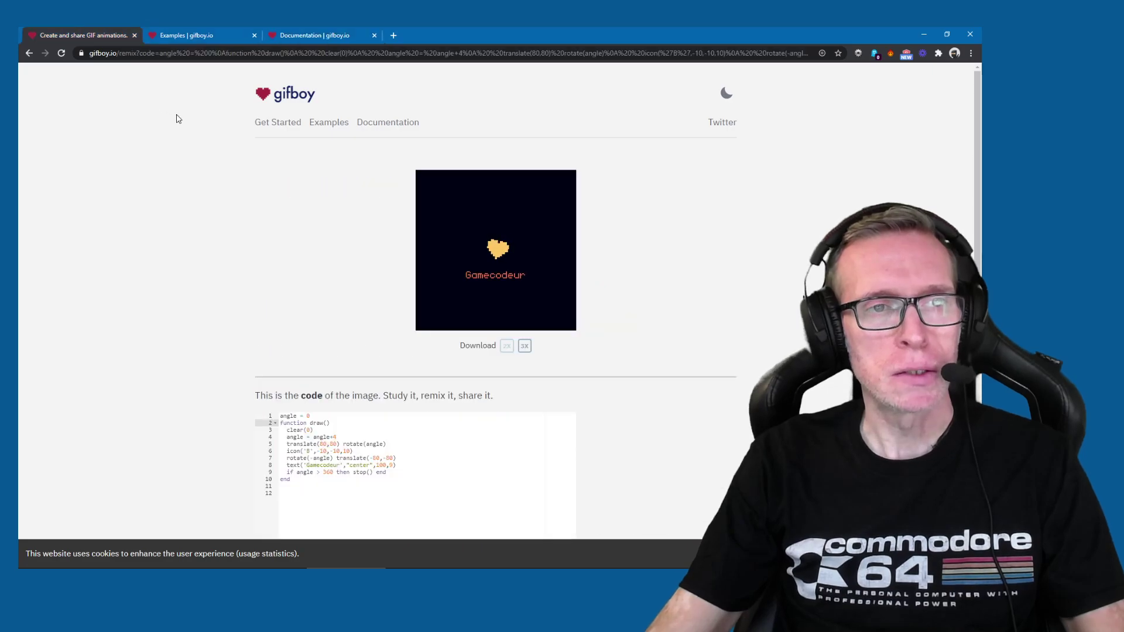